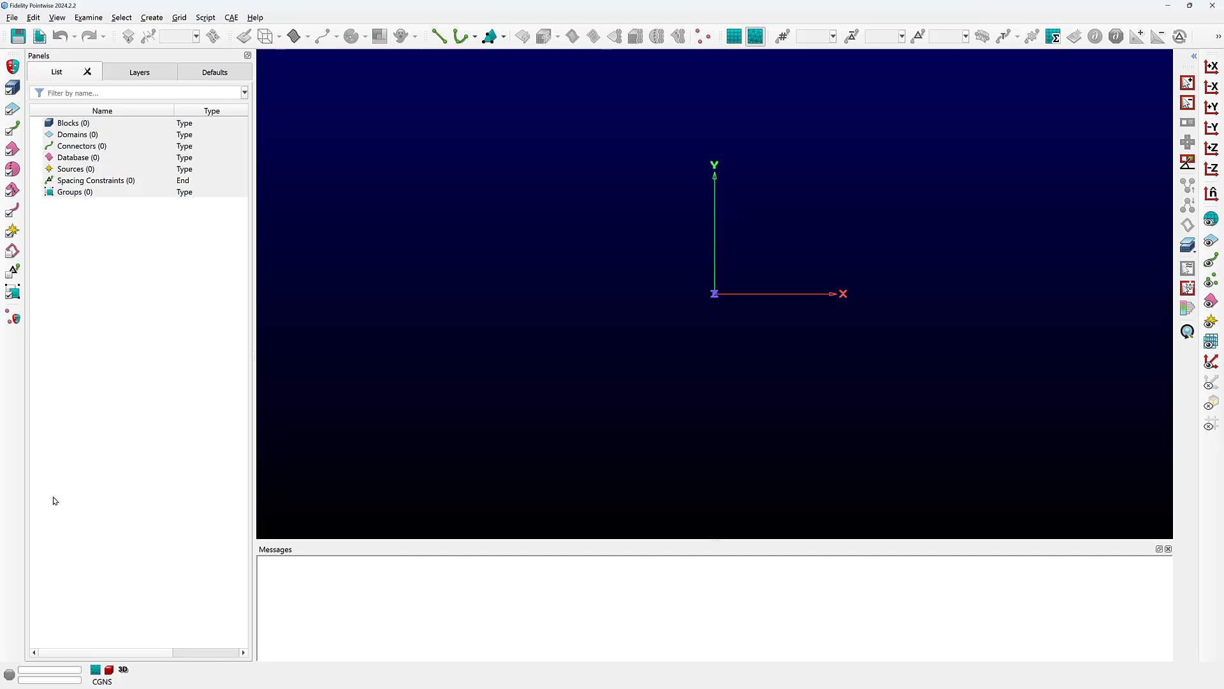
- In the preferences, expand the background and graphics settings and change the background's top color to black (#000000)
left_click(33, 18)
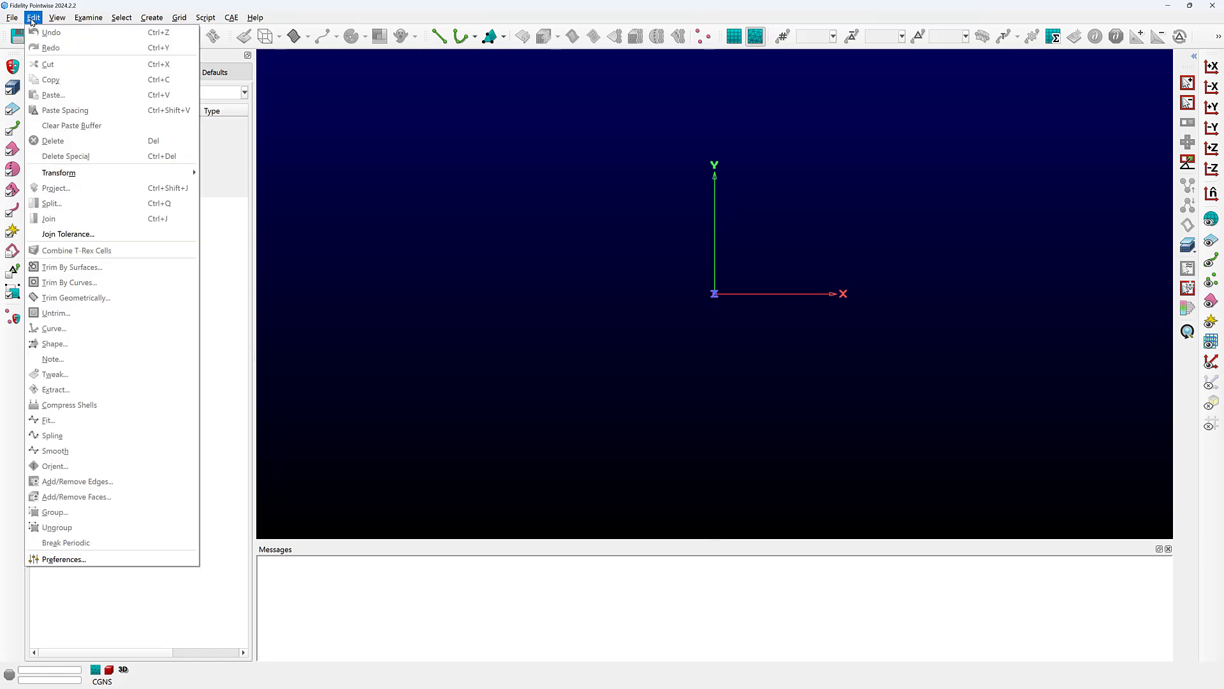
left_click(77, 562)
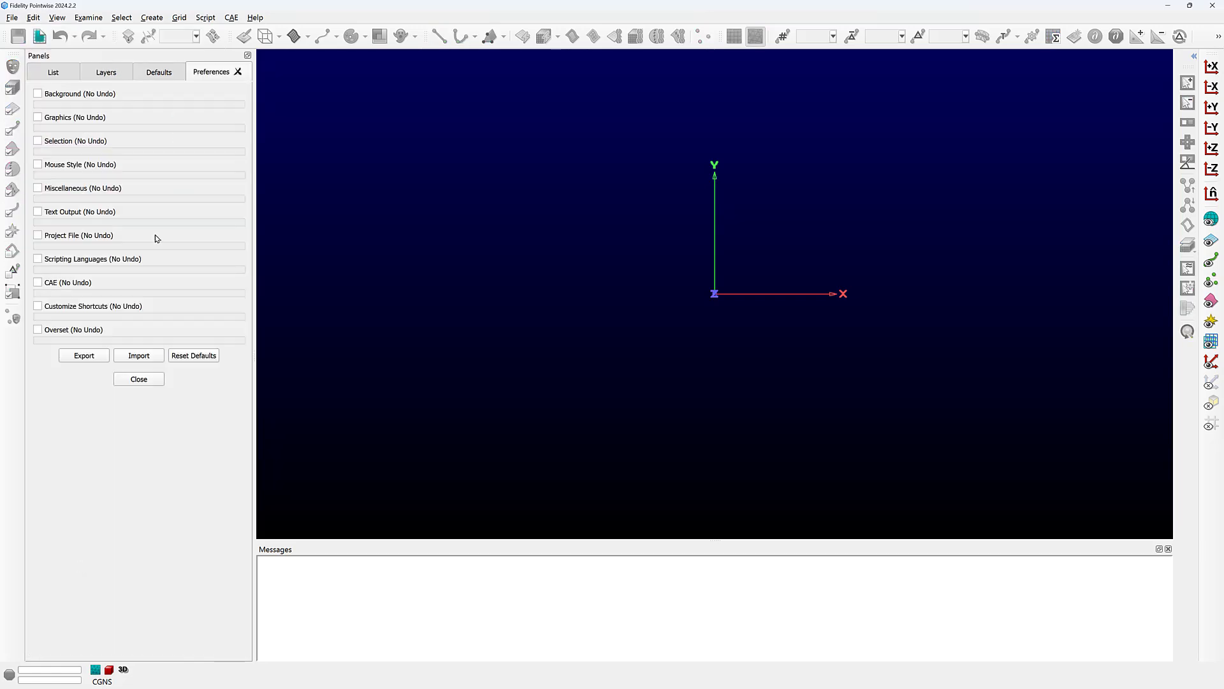
left_click(38, 95)
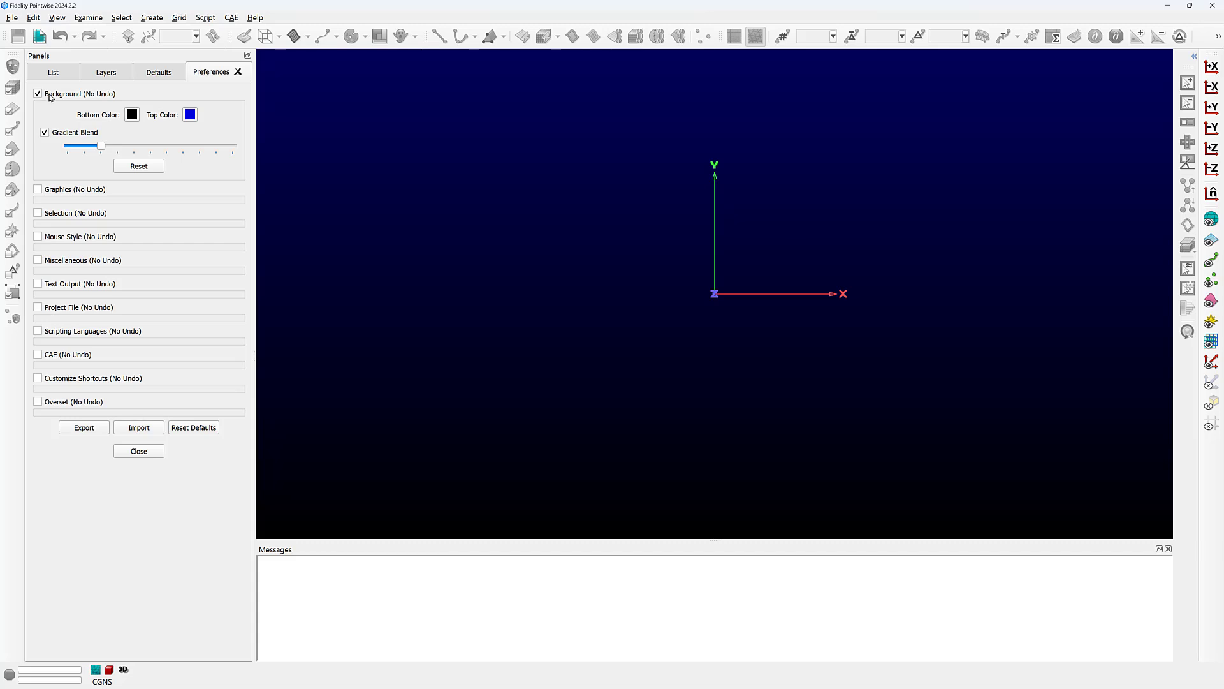
left_click(38, 190)
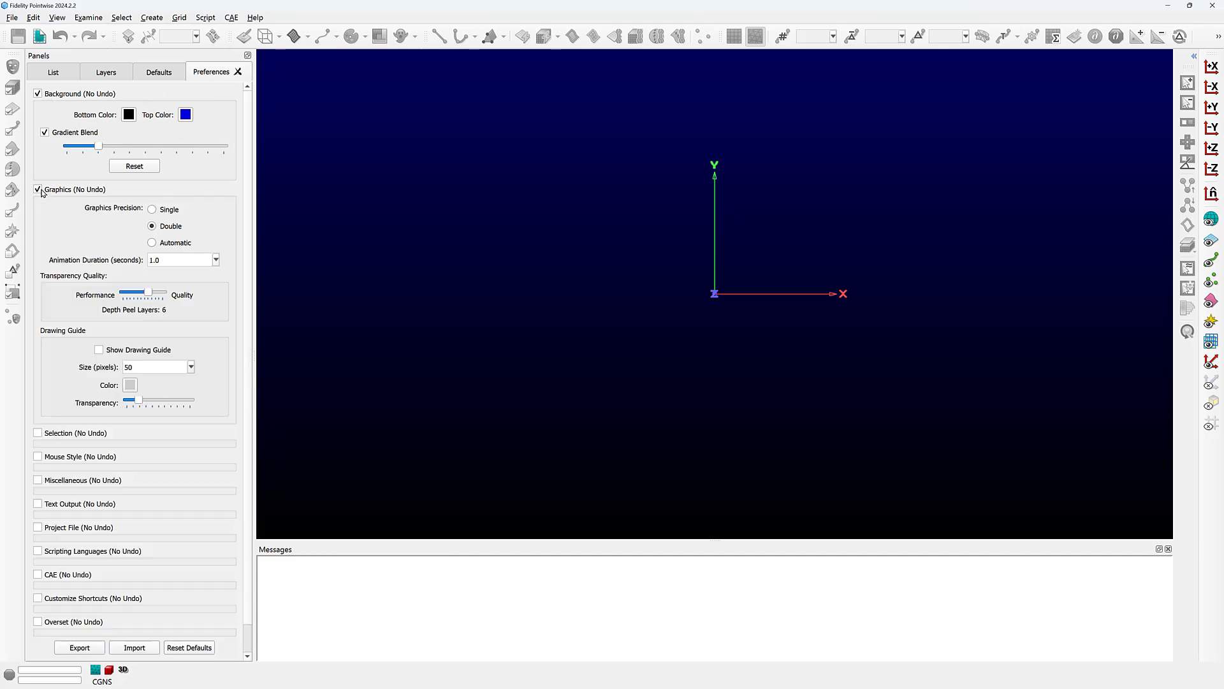
scroll(136, 400, "down", 1)
left_click(186, 115)
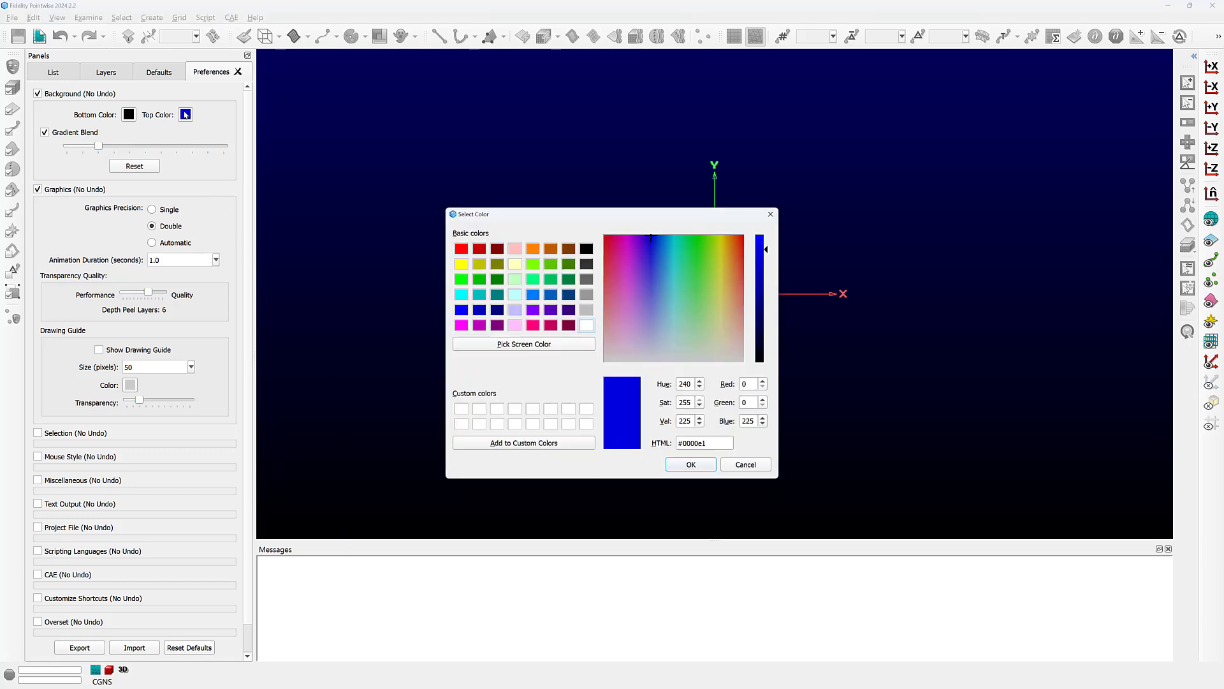
left_click(584, 250)
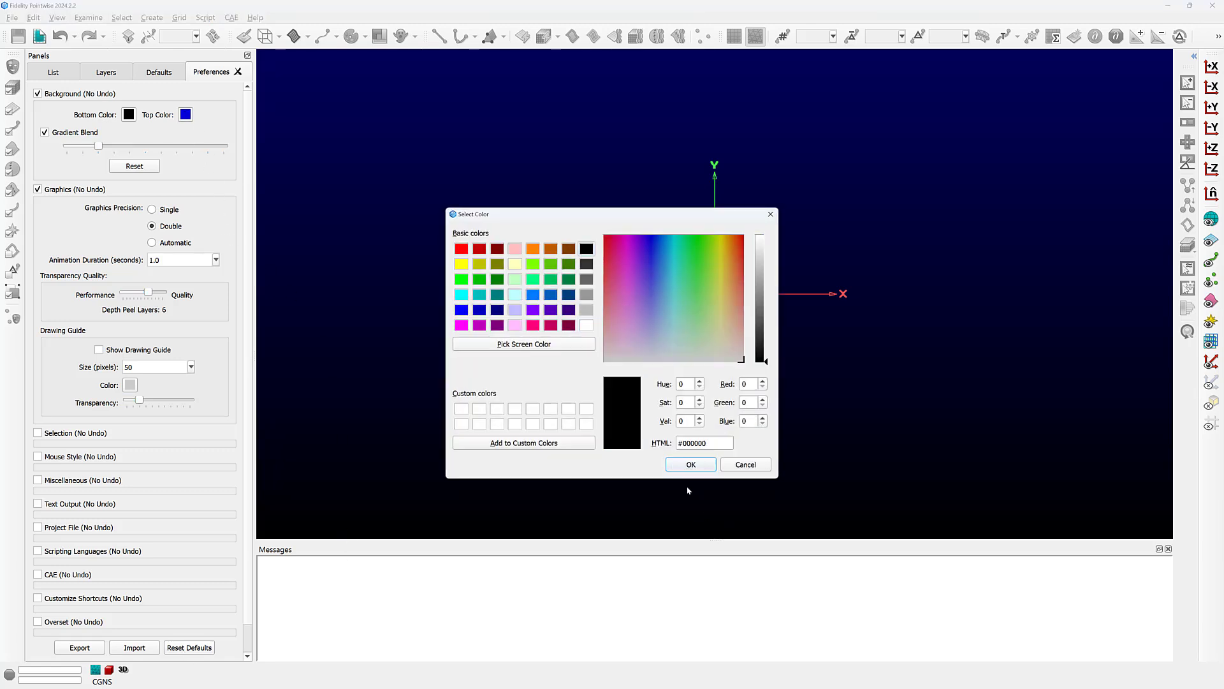
left_click(690, 464)
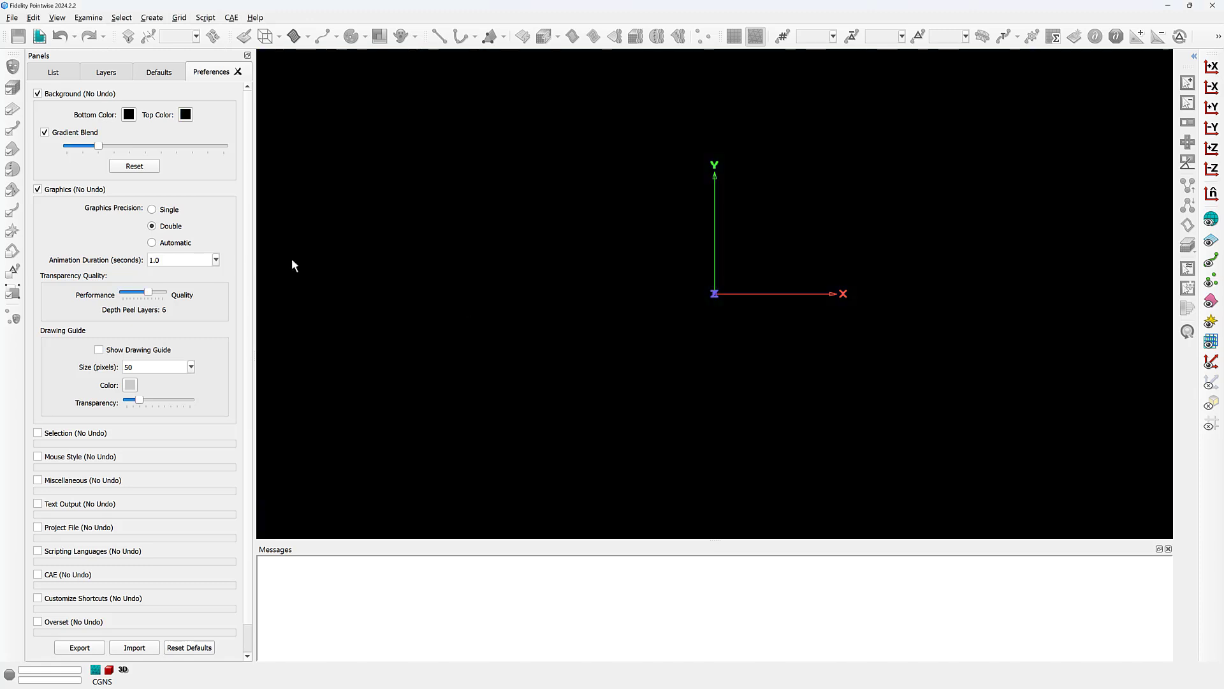
- Turn off the background's gradient blend and enable the drawing guide in the graphics preferences
left_click(44, 132)
left_click(99, 350)
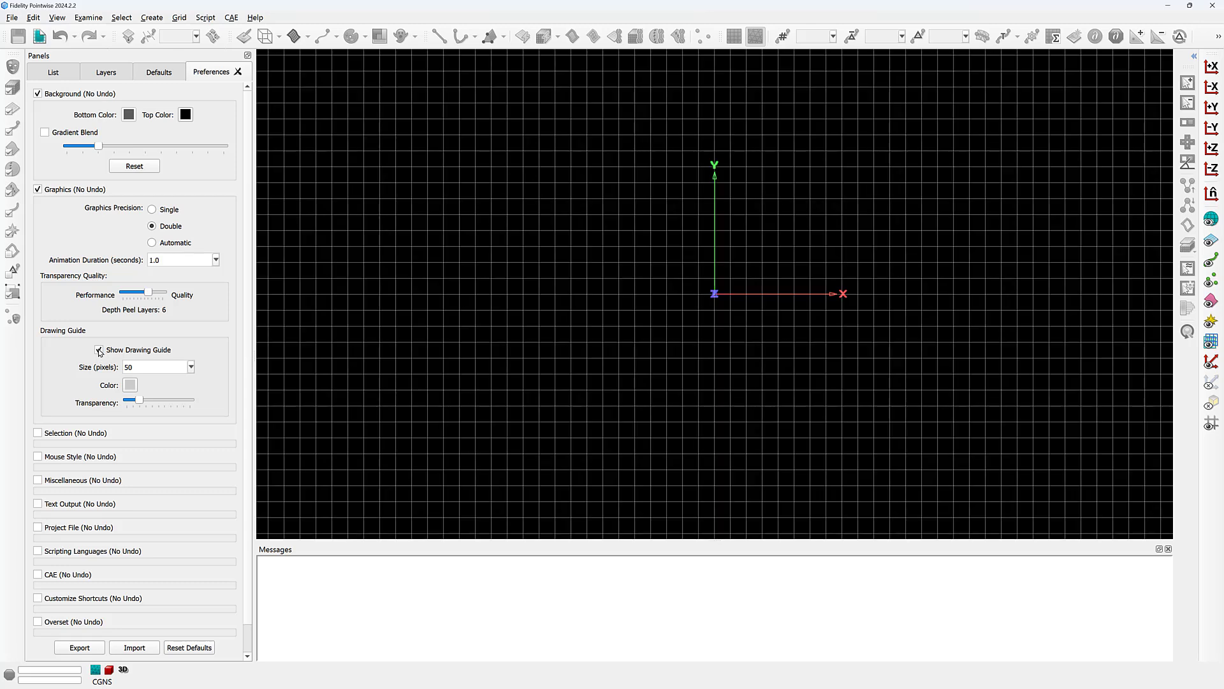
- Make CFD++ the default CAE solver in the preferences, then close the preferences and exit the program
scroll(99, 350, "down", 1)
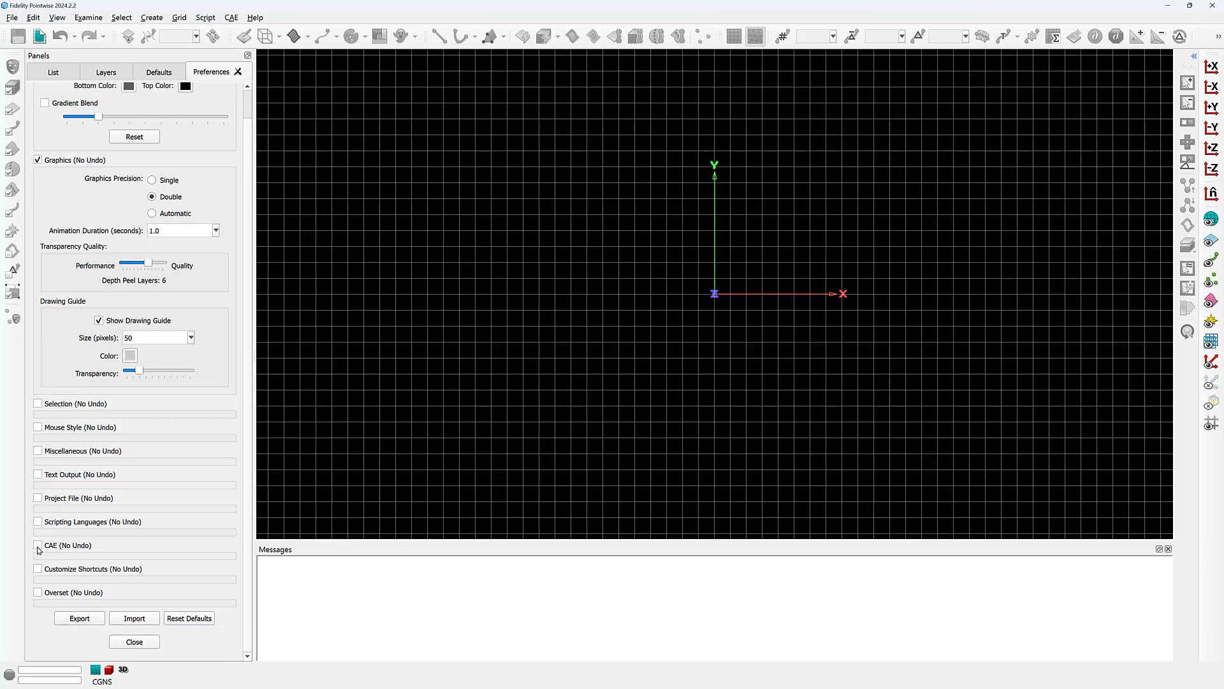
left_click(38, 546)
scroll(94, 525, "down", 1)
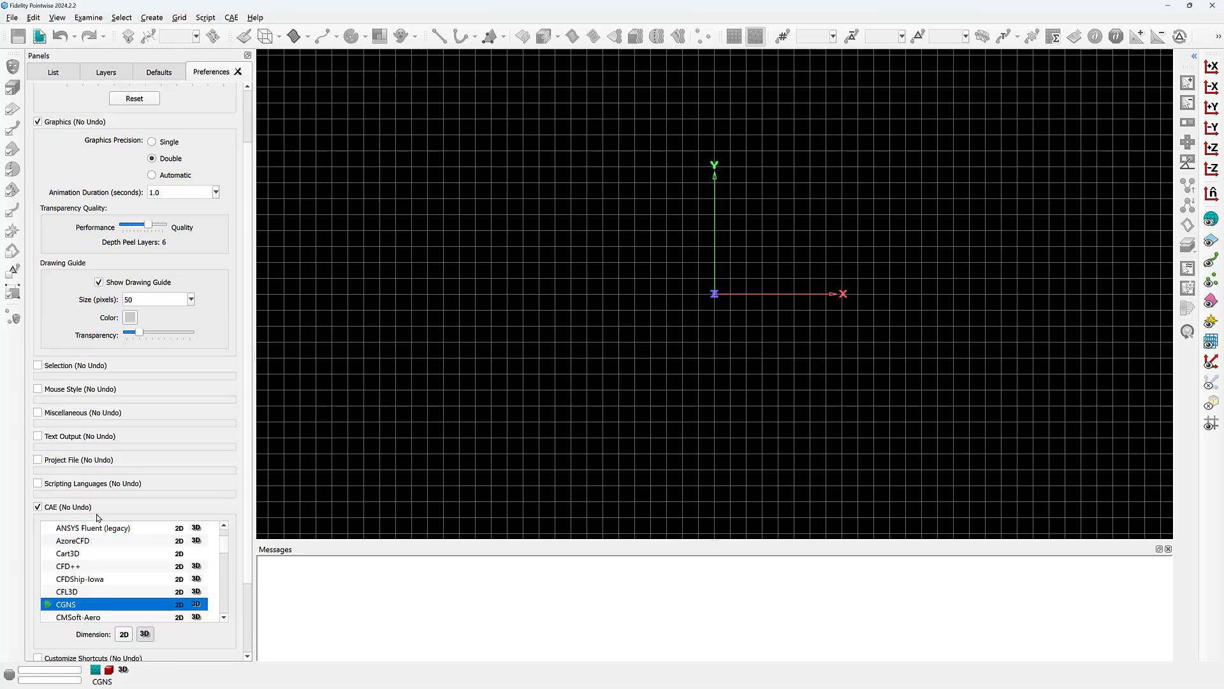
left_click(73, 567)
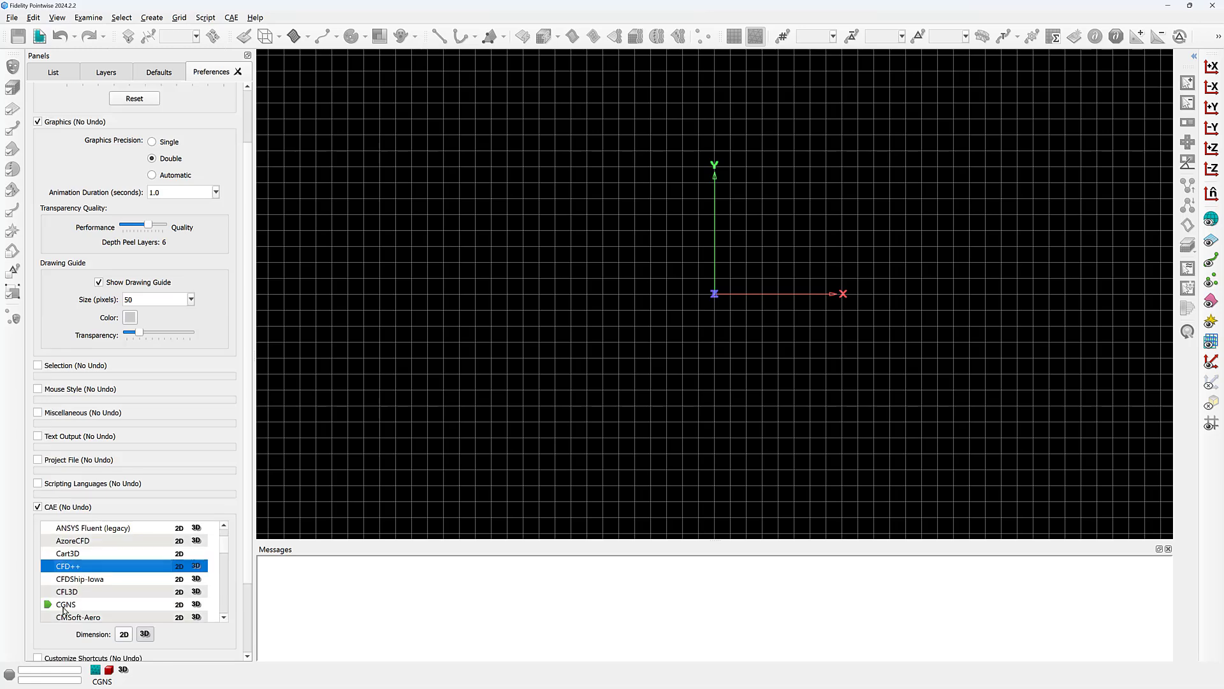
double_click(83, 568)
scroll(186, 383, "down", 2)
scroll(187, 384, "down", 1)
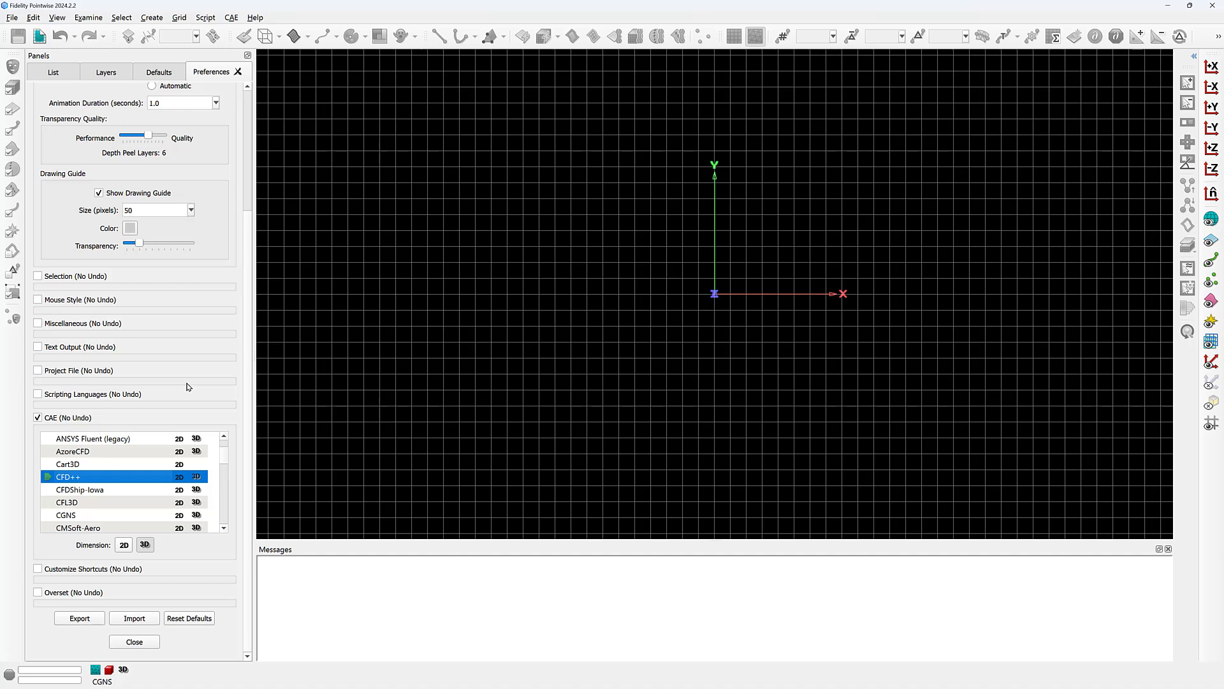
left_click(149, 639)
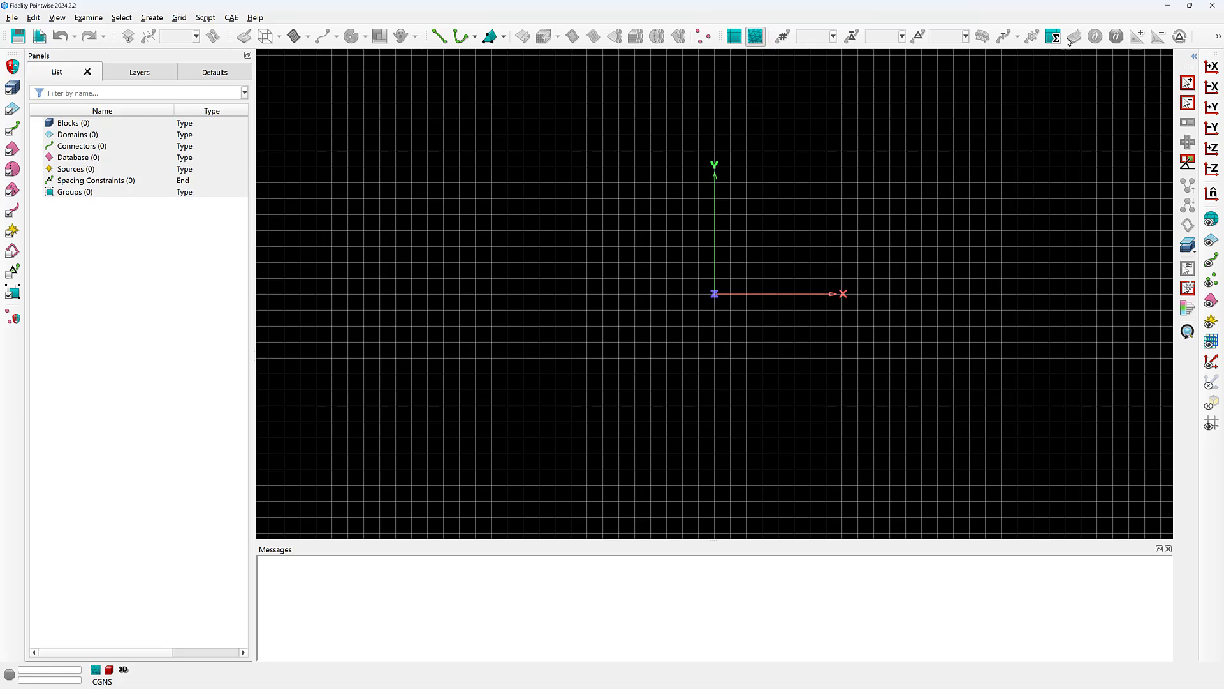
left_click(1212, 5)
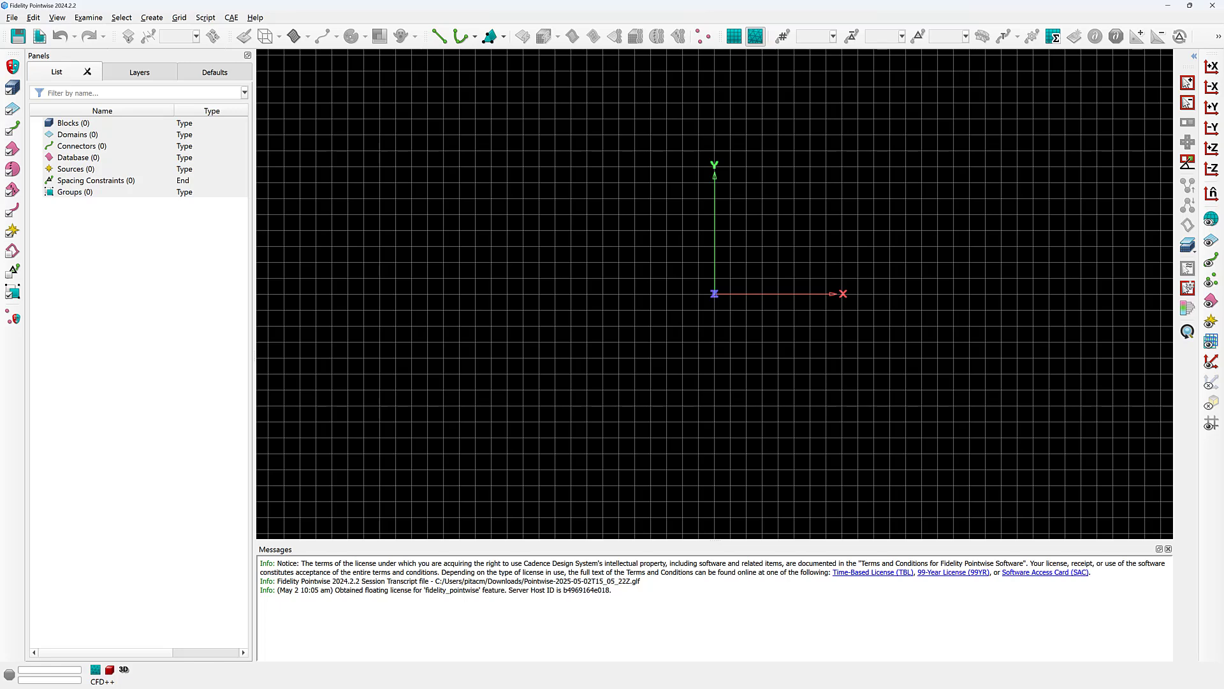
- Reopen the preferences and check the background, graphics and CAE settings in the new session
left_click(33, 17)
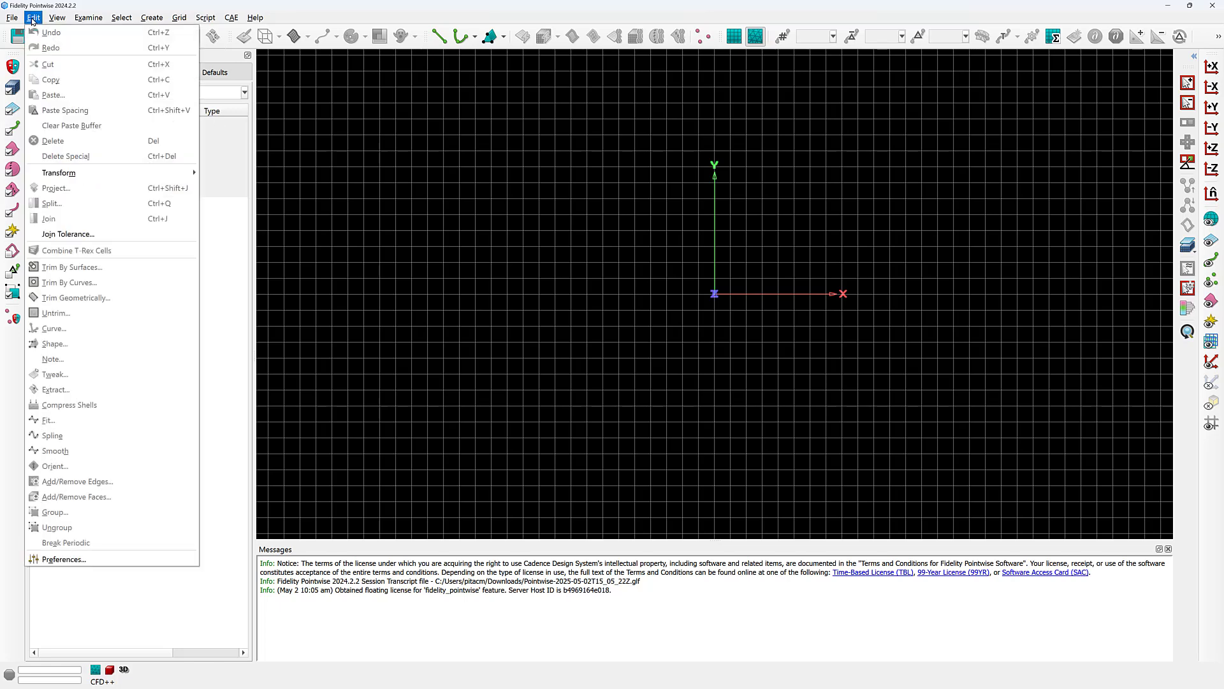
left_click(63, 558)
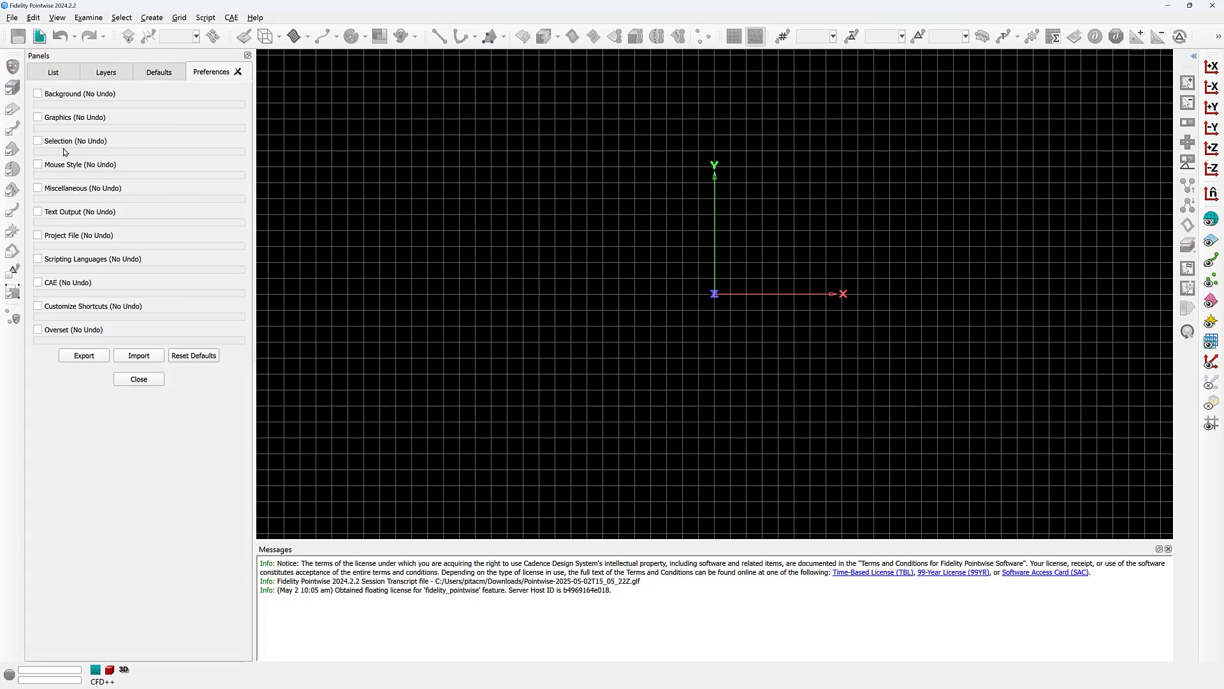
left_click(37, 93)
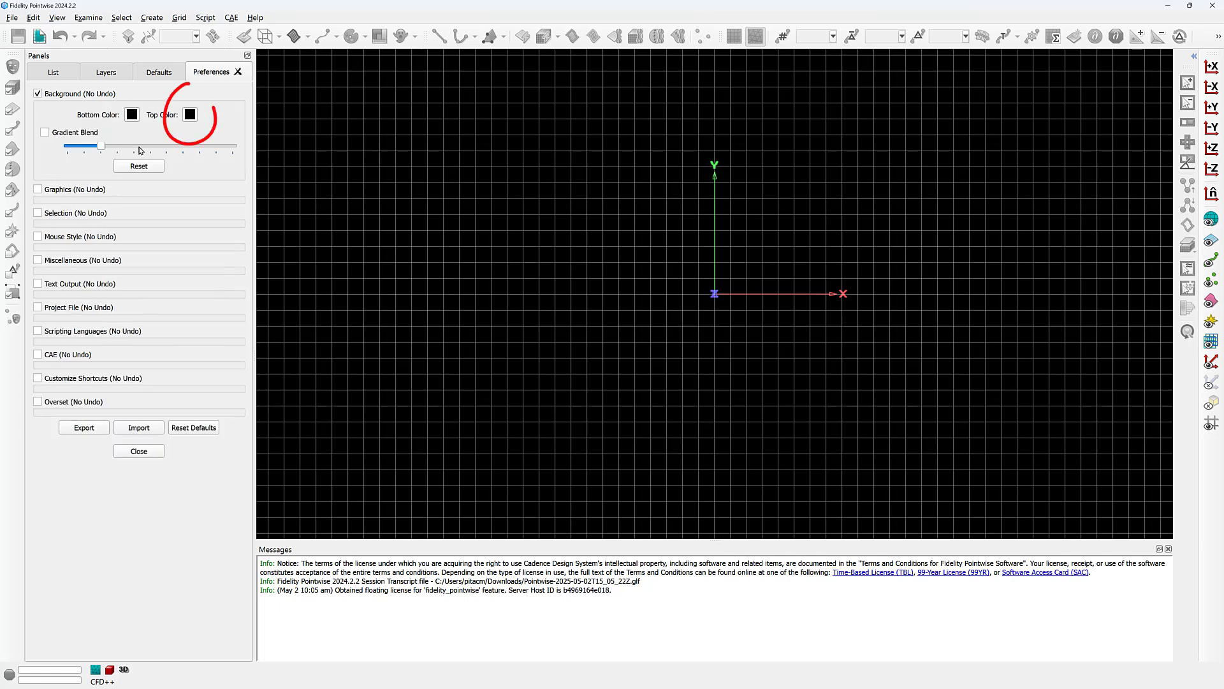
left_click(37, 189)
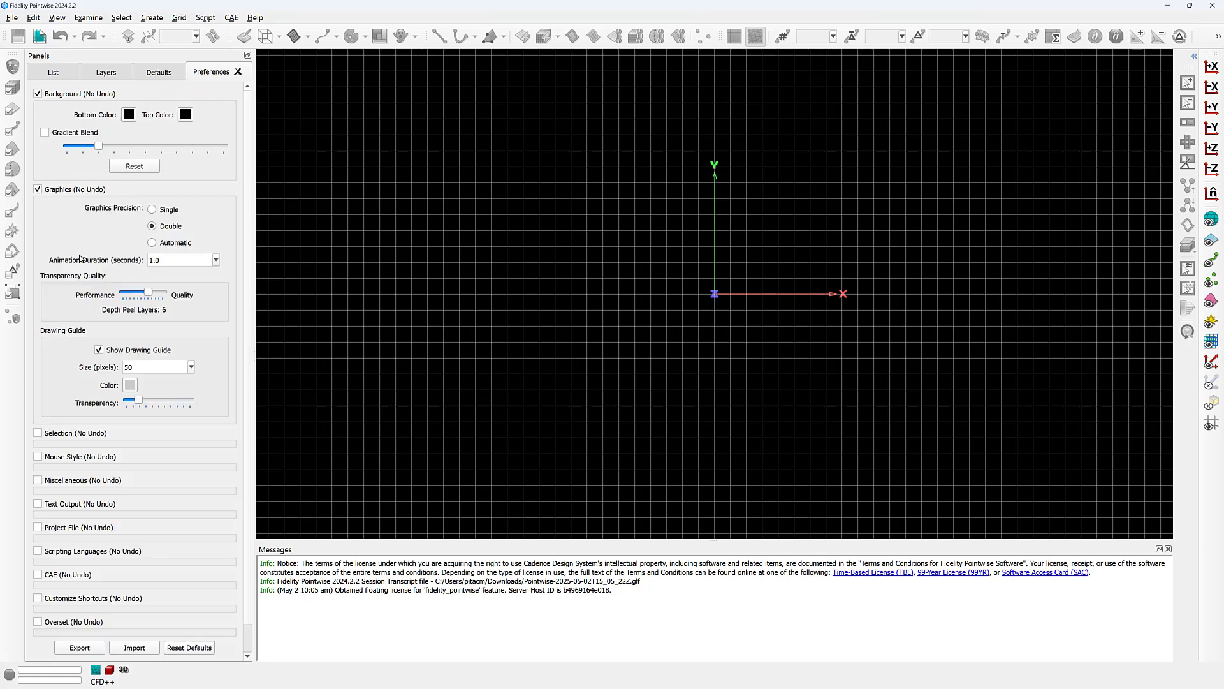
scroll(130, 357, "down", 1)
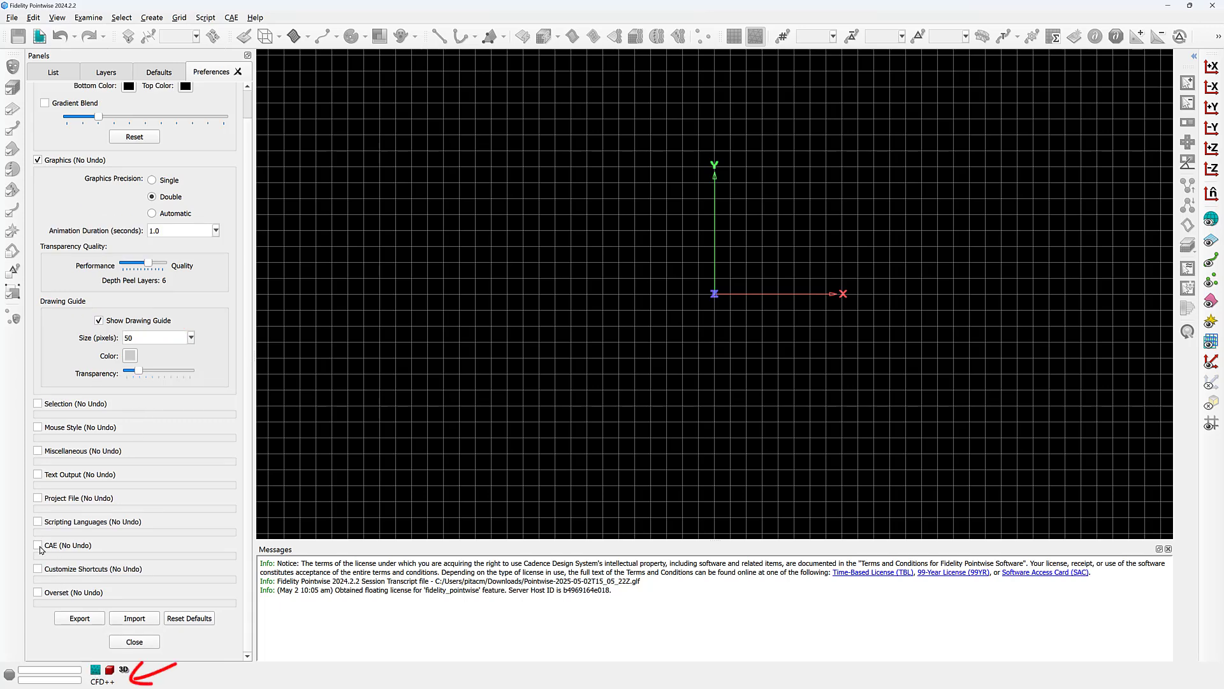
left_click(38, 546)
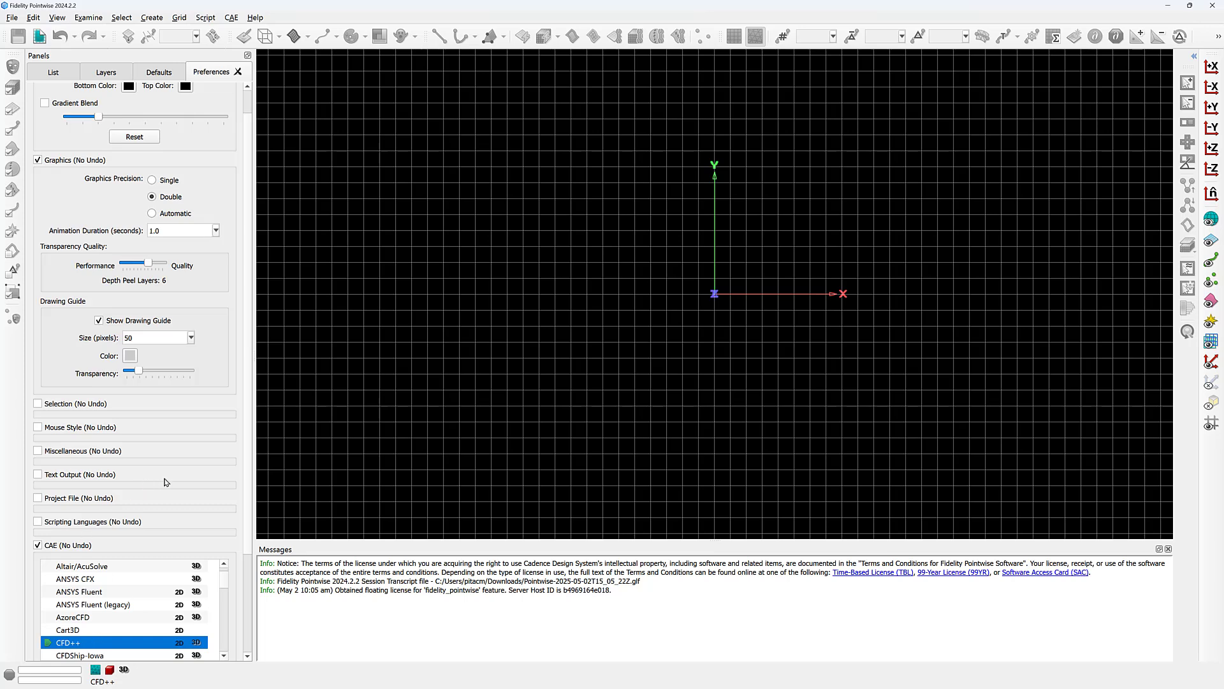
- Export the preferences as an INI file named Preferences in the Tutorial Tuesday folder and close the preferences
scroll(165, 482, "down", 4)
scroll(192, 415, "down", 1)
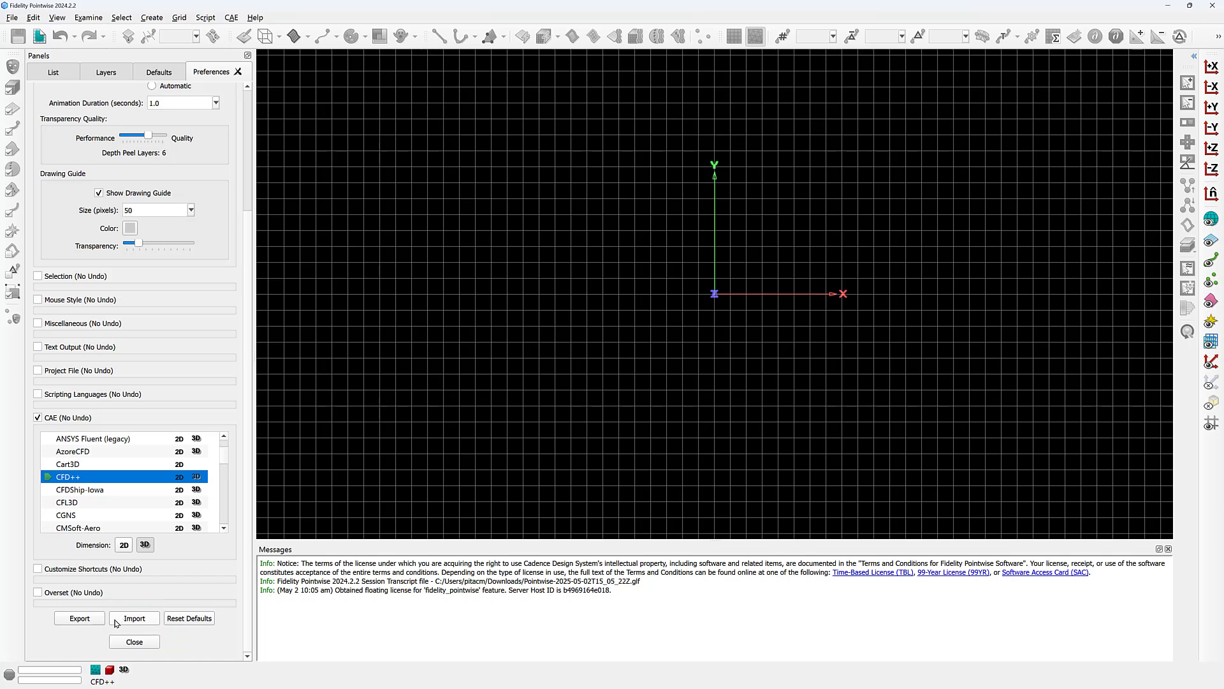
left_click(93, 621)
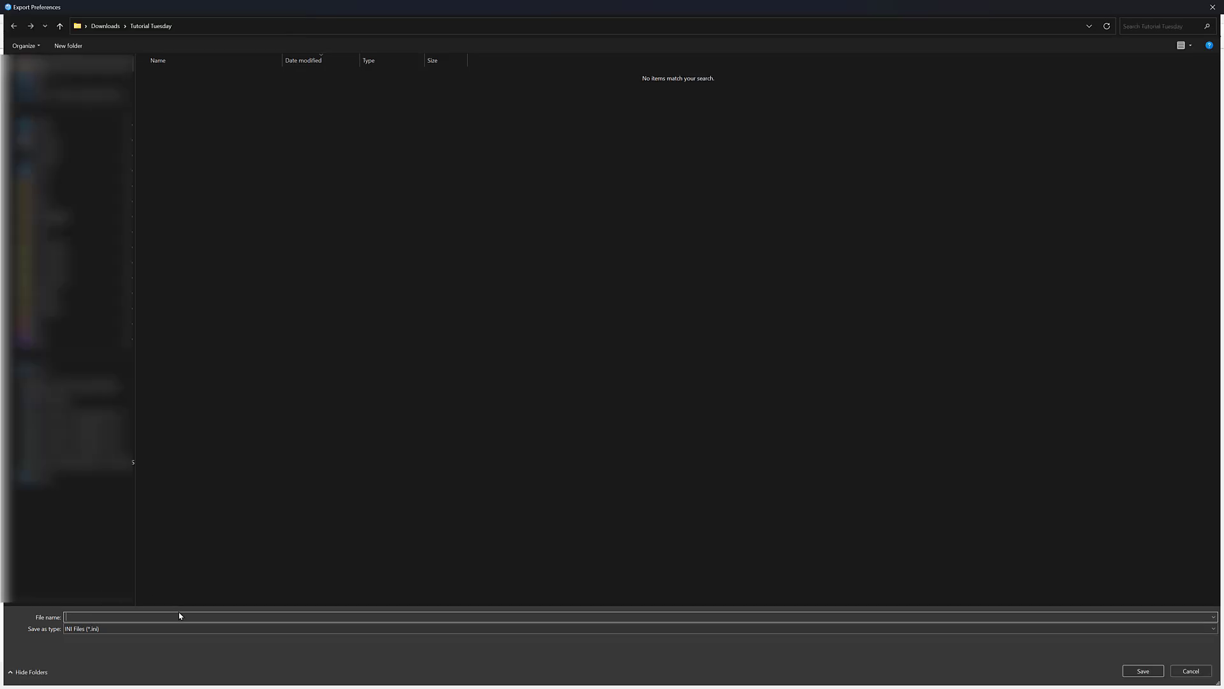
type("Preferences")
left_click(1143, 671)
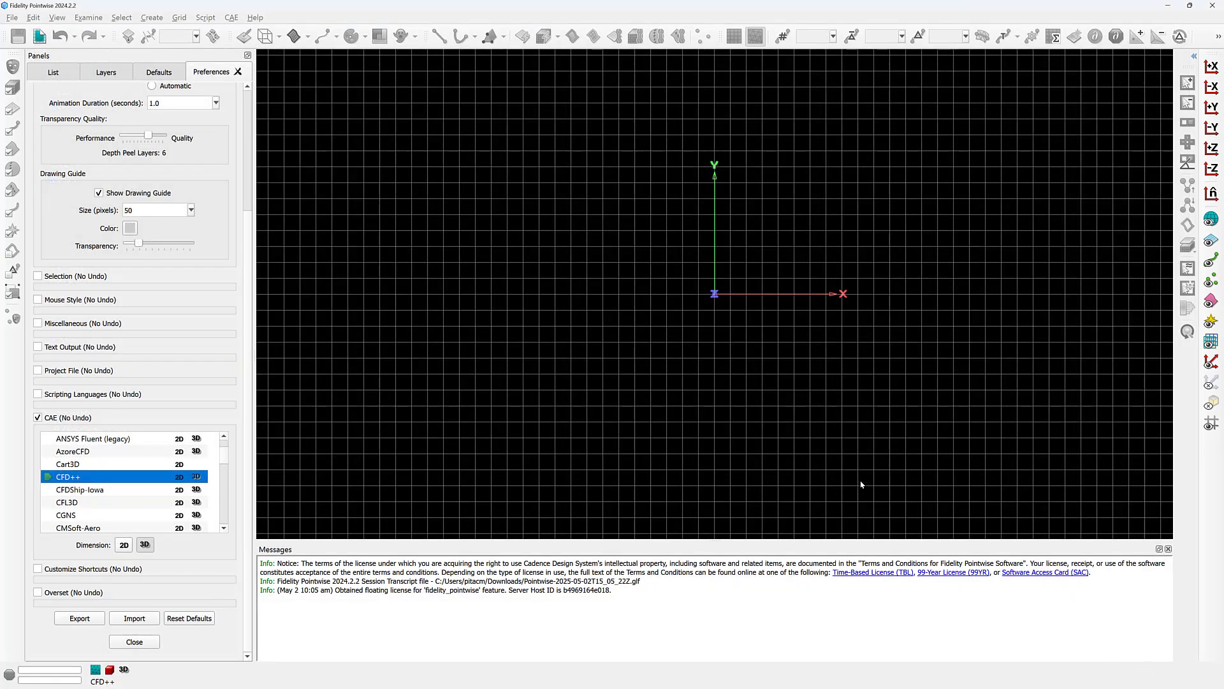
left_click(136, 643)
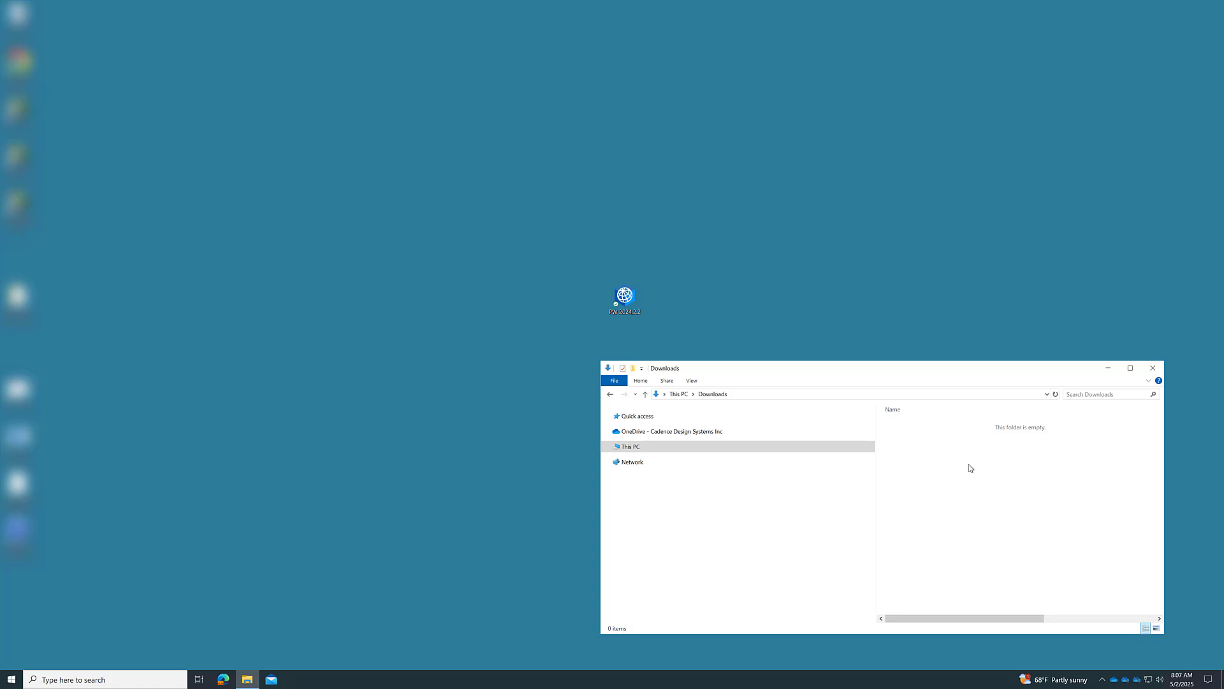
- On the other machine, paste the copied Preferences file into the Downloads folder and launch Fidelity Pointwise
right_click(970, 468)
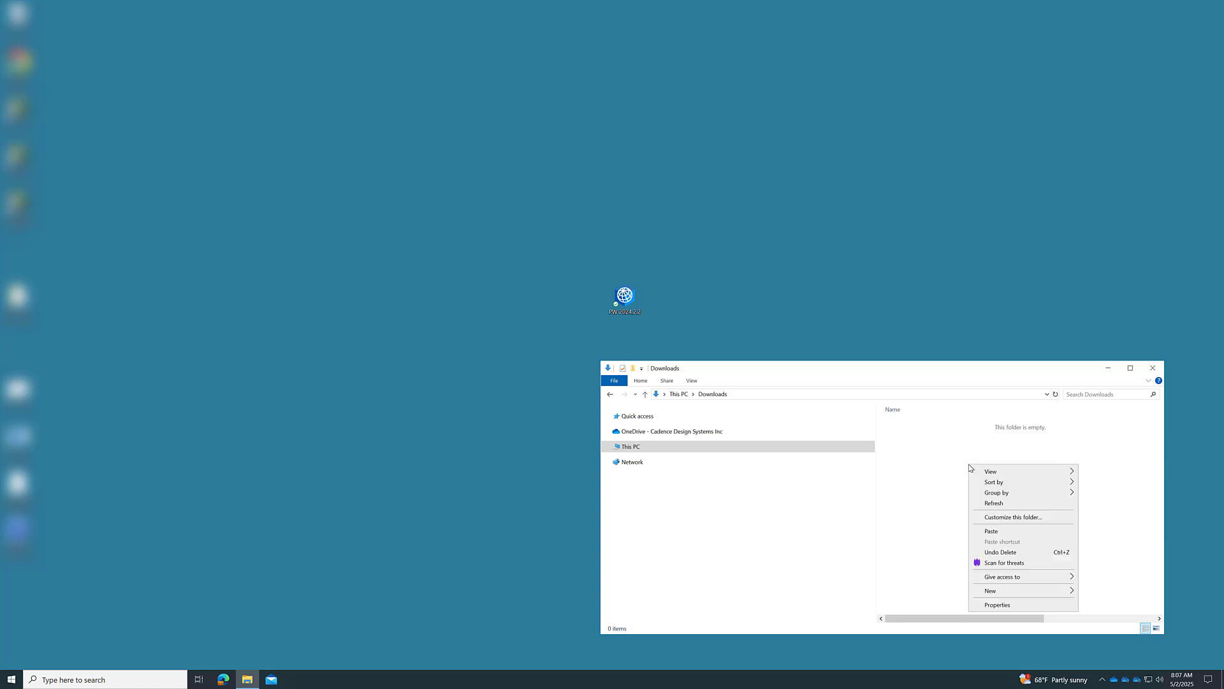
left_click(1001, 535)
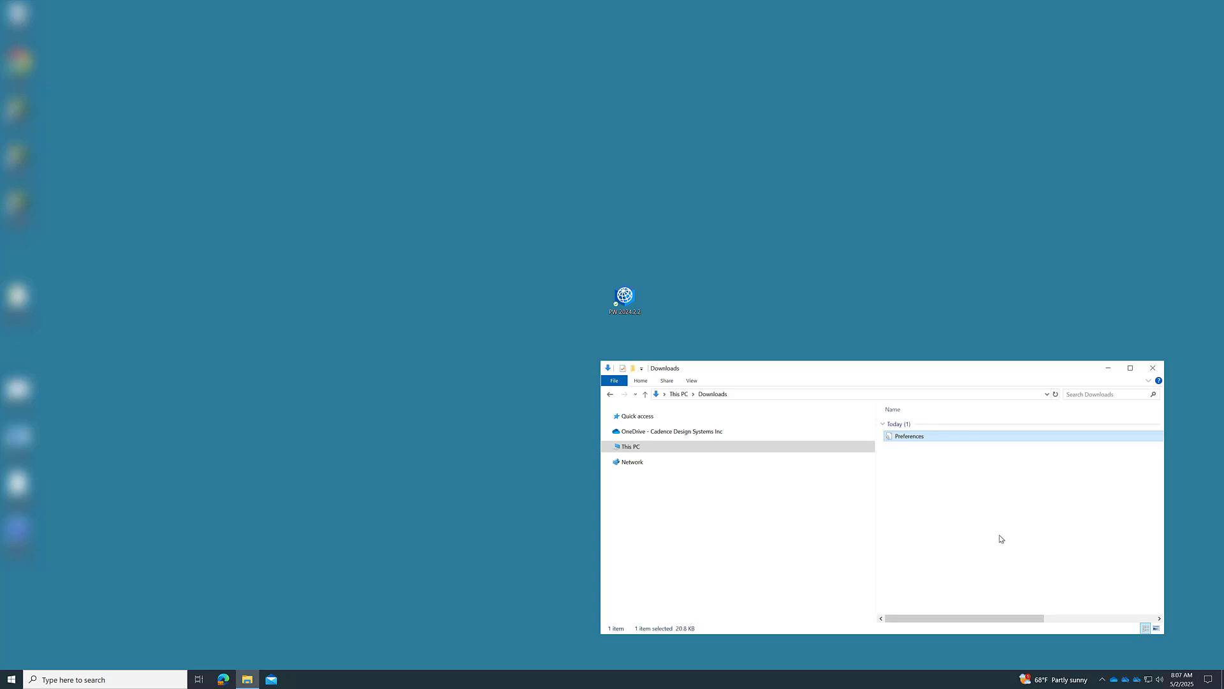
left_click(635, 305)
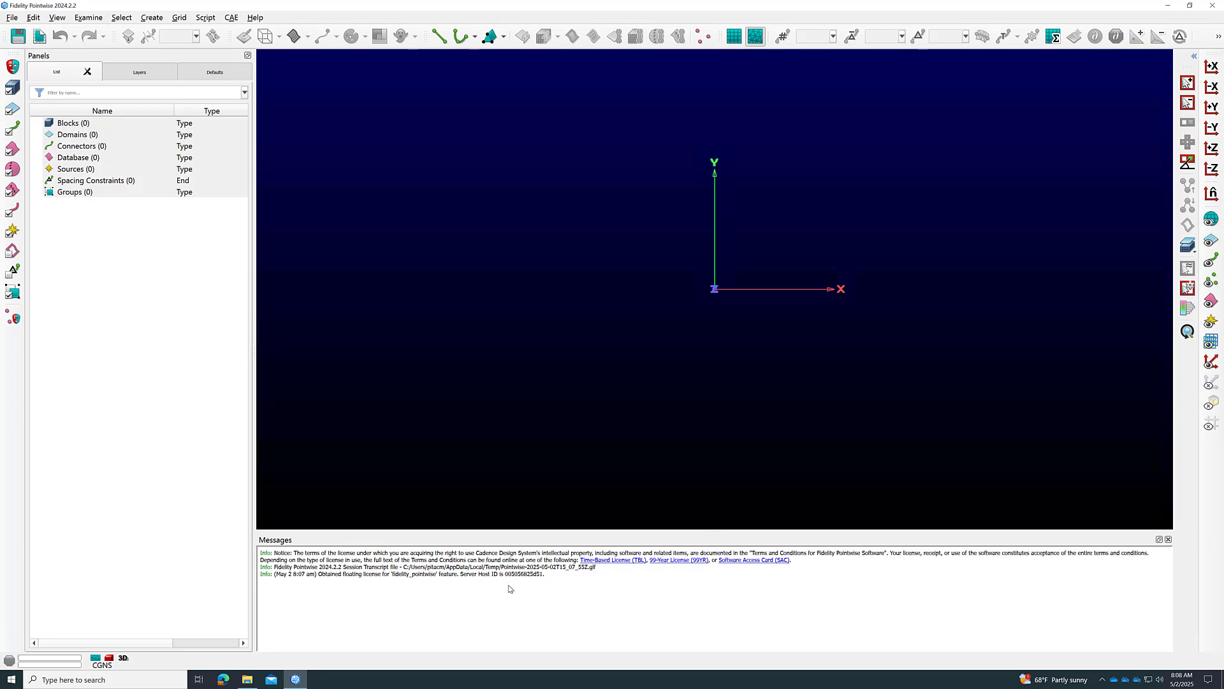
- Open the preferences on this machine and examine the background, graphics and CAE settings before importing
left_click(34, 18)
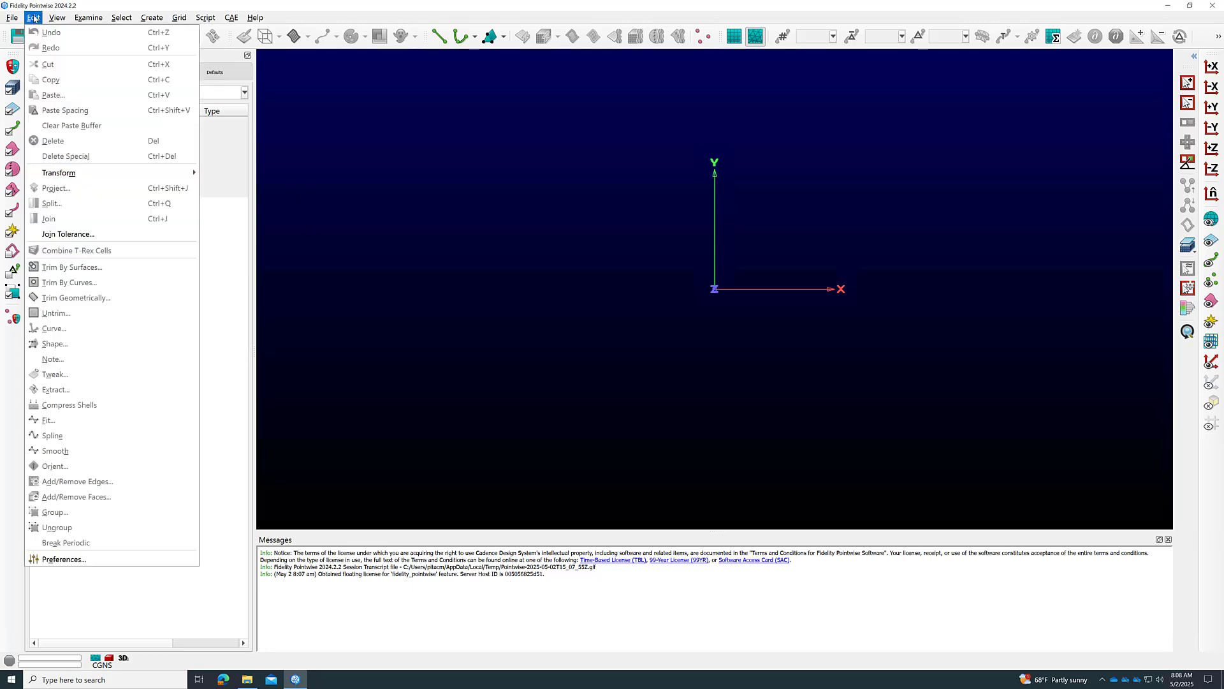
left_click(64, 560)
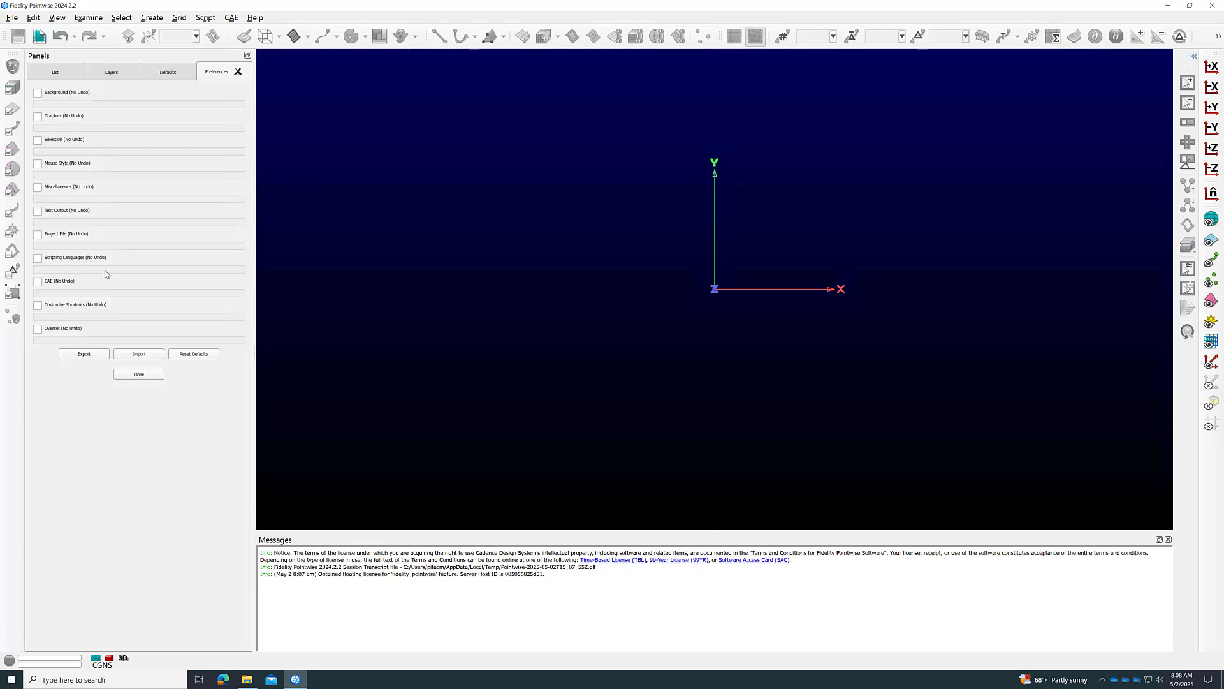
left_click(38, 93)
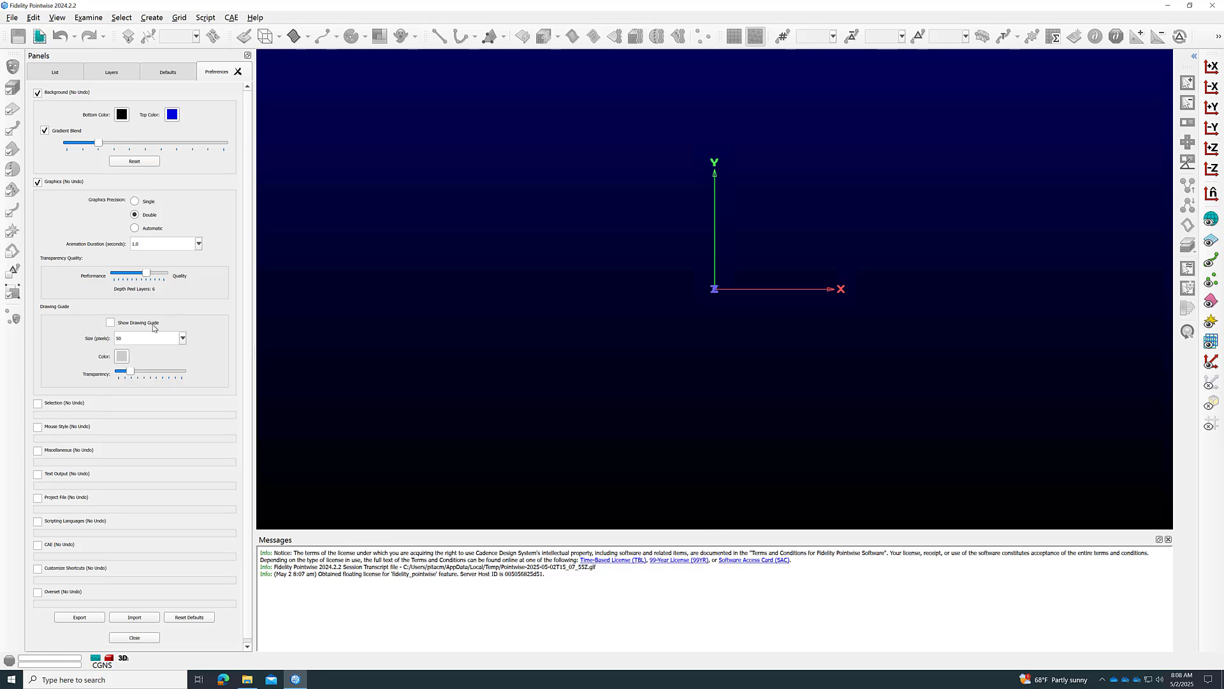
scroll(142, 336, "down", 1)
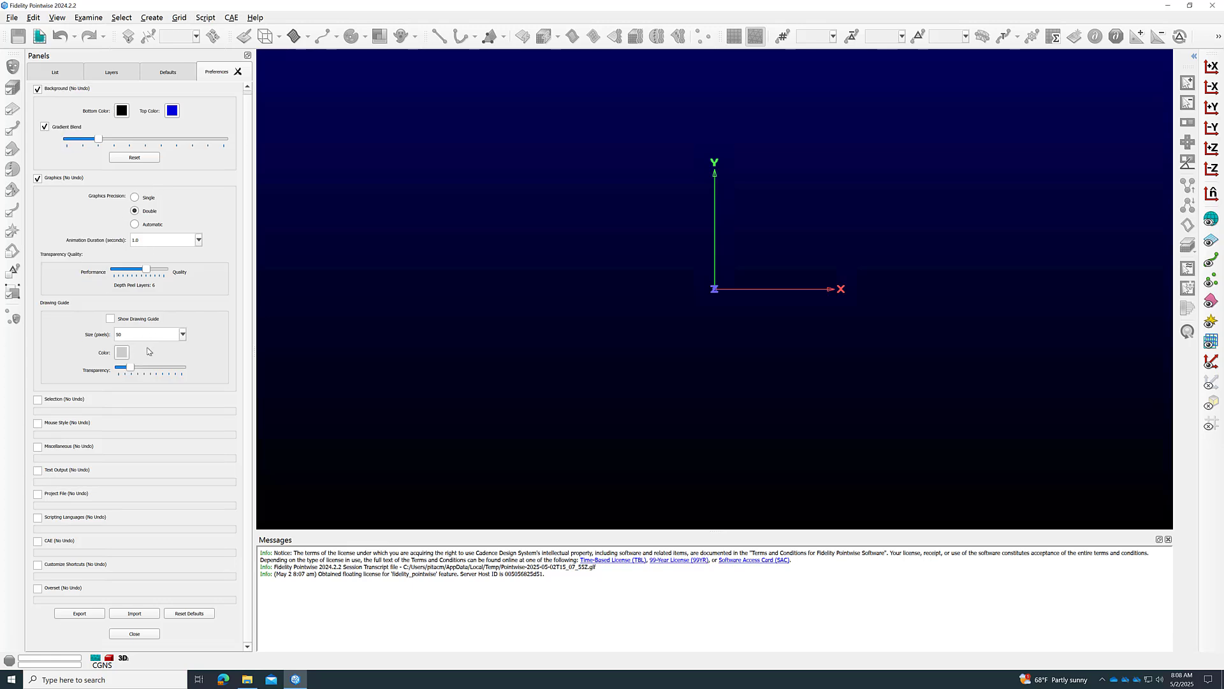
left_click(38, 541)
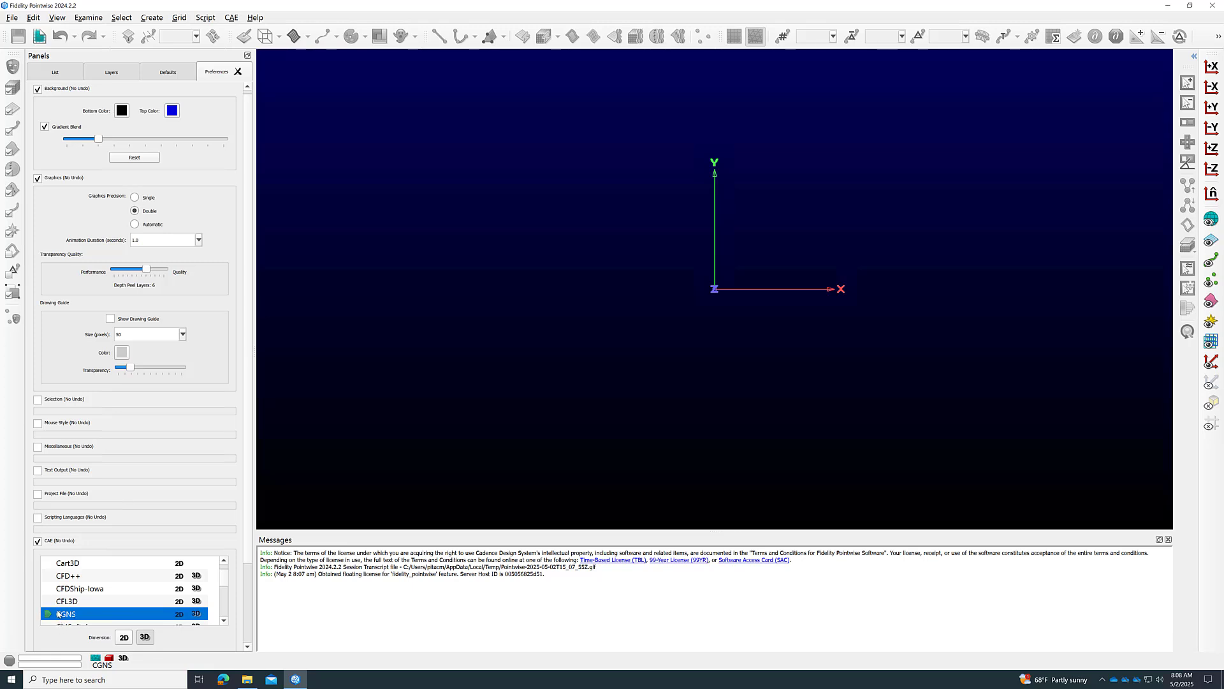
- Import the application preferences from the Preferences INI file in the Downloads folder
scroll(128, 484, "down", 3)
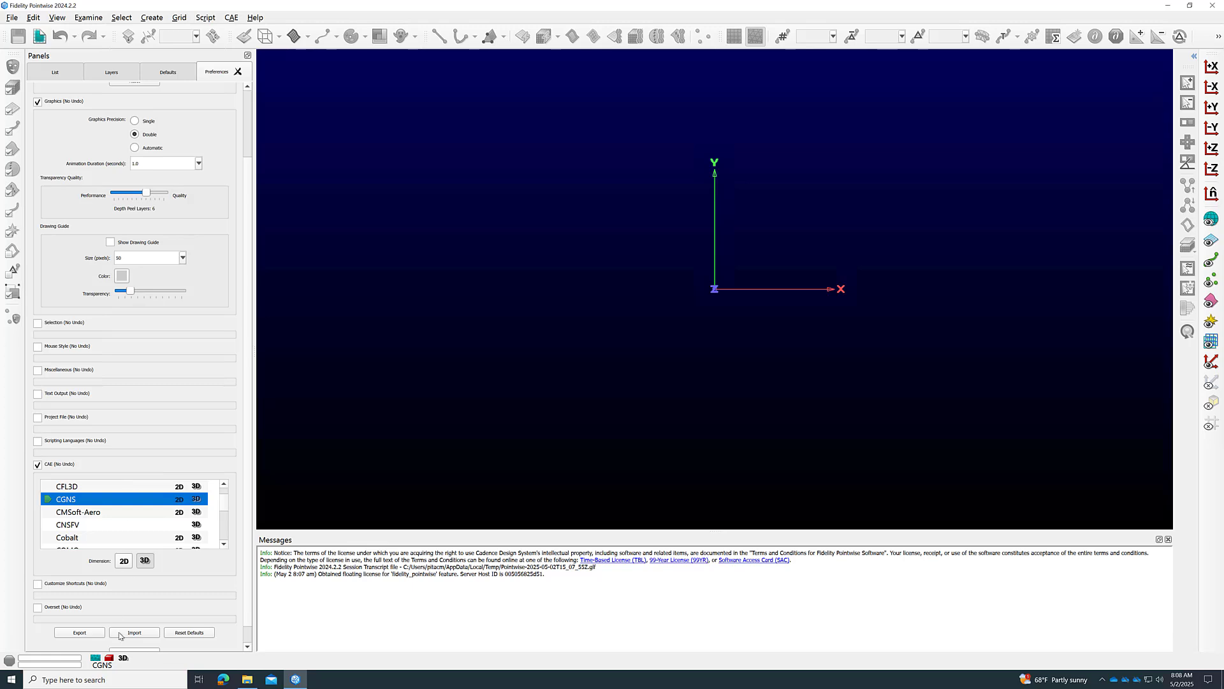
scroll(157, 563, "down", 1)
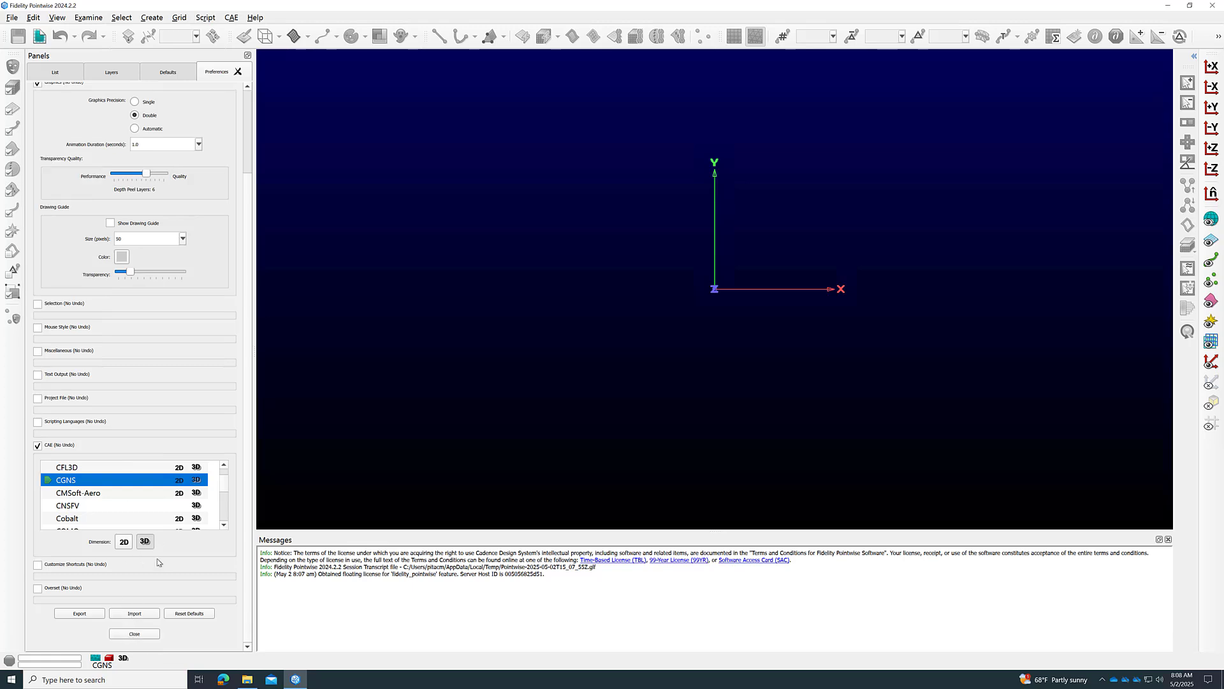
left_click(135, 613)
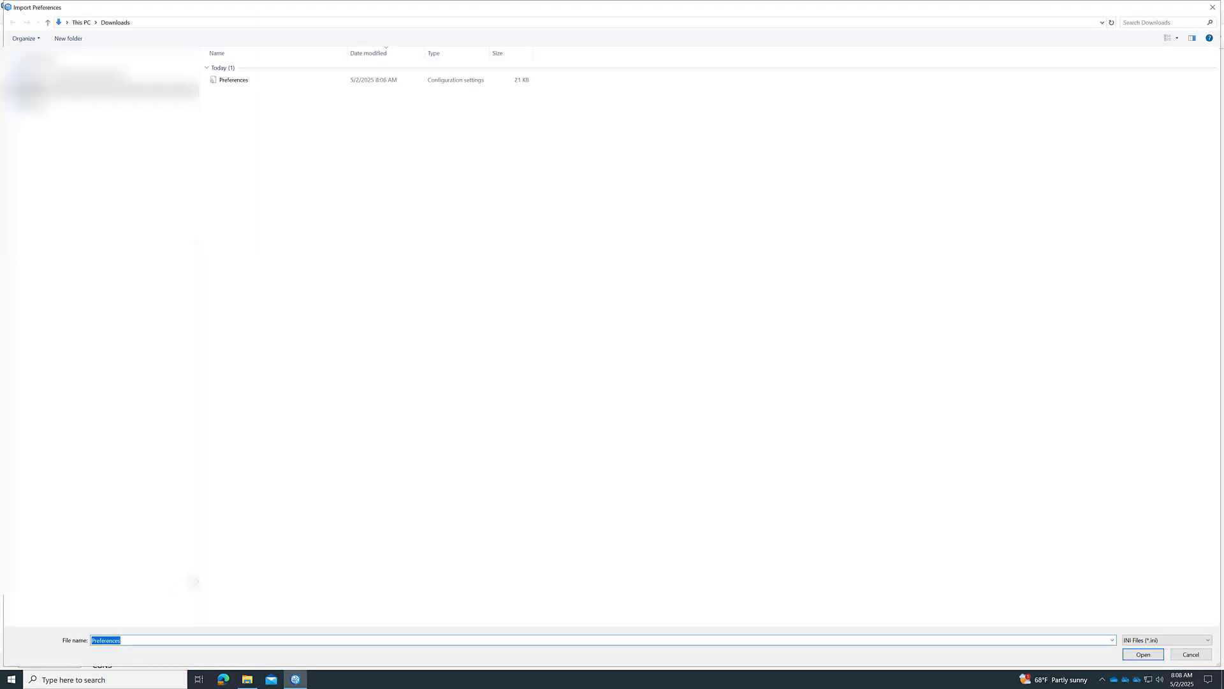
double_click(241, 81)
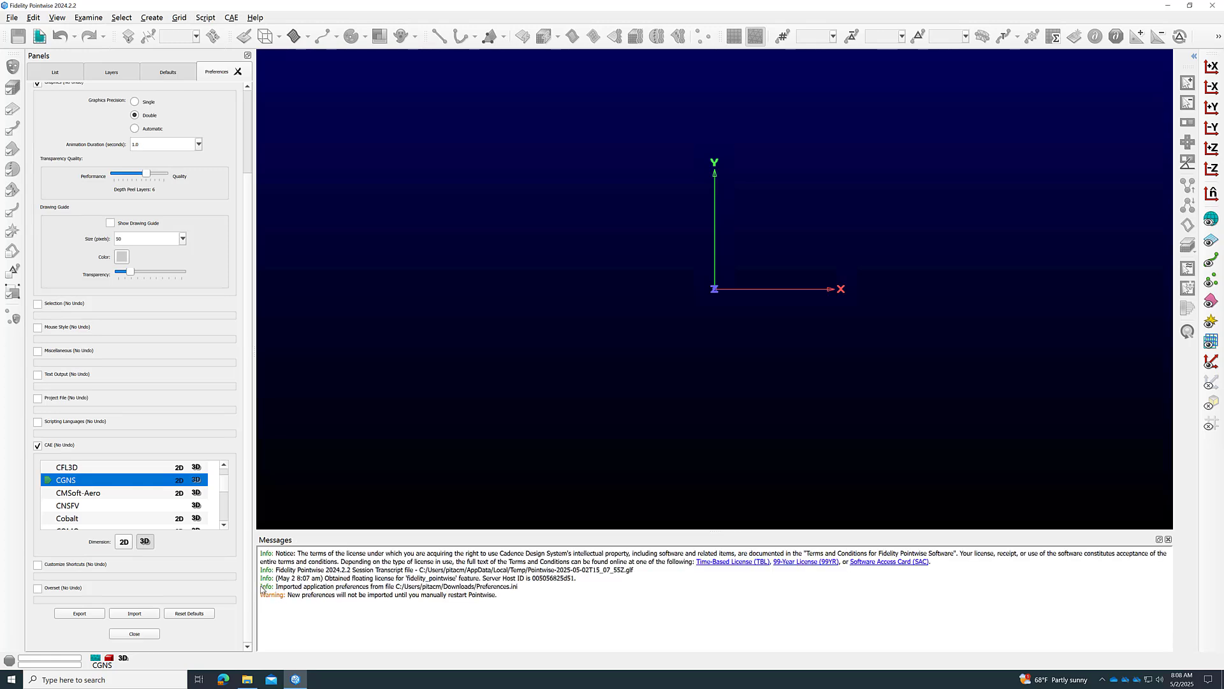
- Read the information and warning lines about the preferences import in the message log
left_click_drag(261, 586, 307, 600)
left_click(307, 612)
left_click_drag(261, 595, 286, 599)
scroll(162, 473, "down", 5)
- Close the preferences and restart Fidelity Pointwise to apply the imported settings
left_click(134, 634)
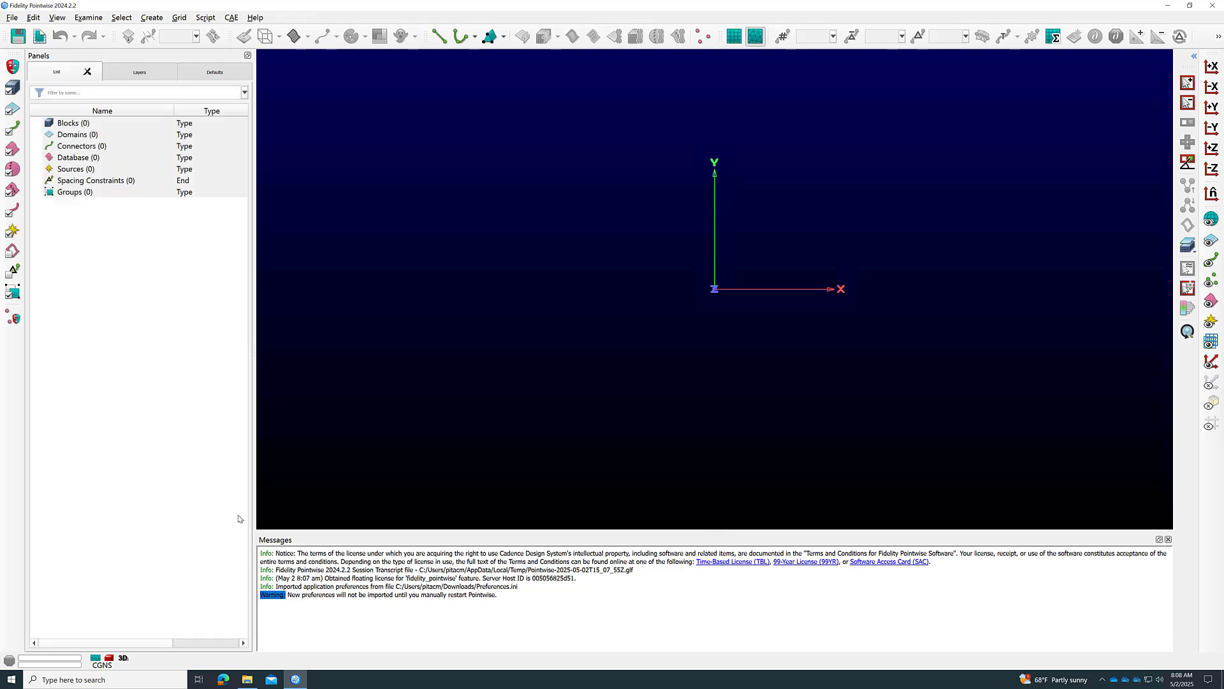
left_click(1213, 6)
double_click(622, 309)
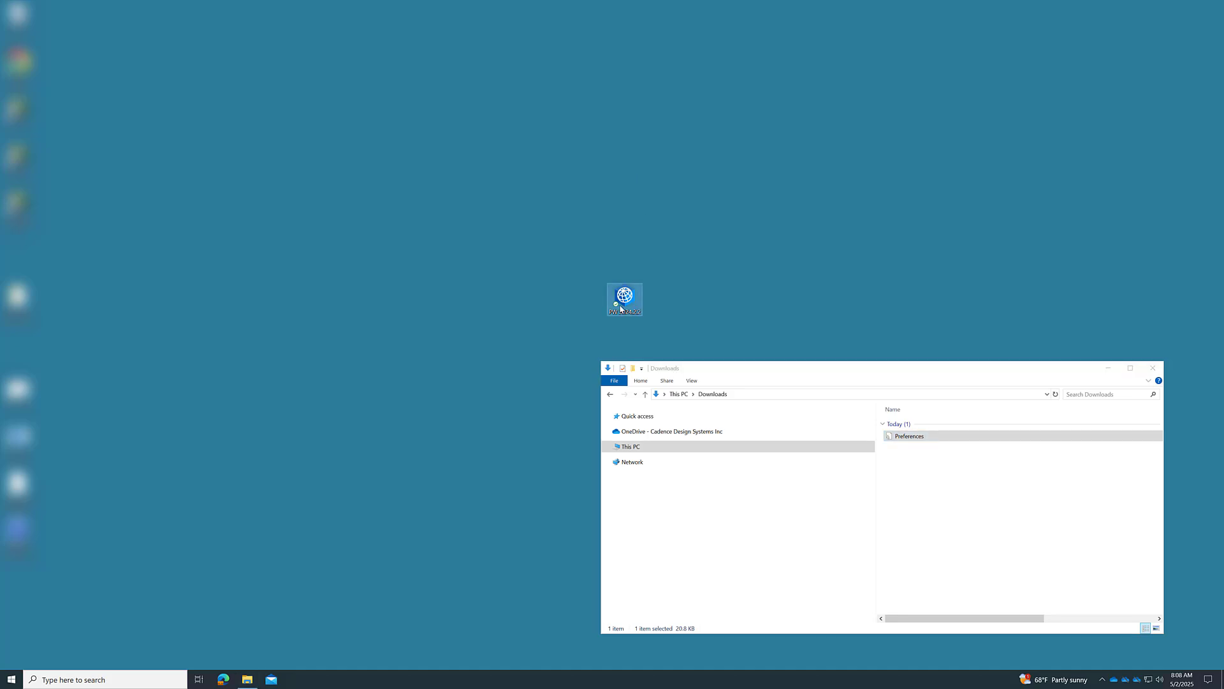